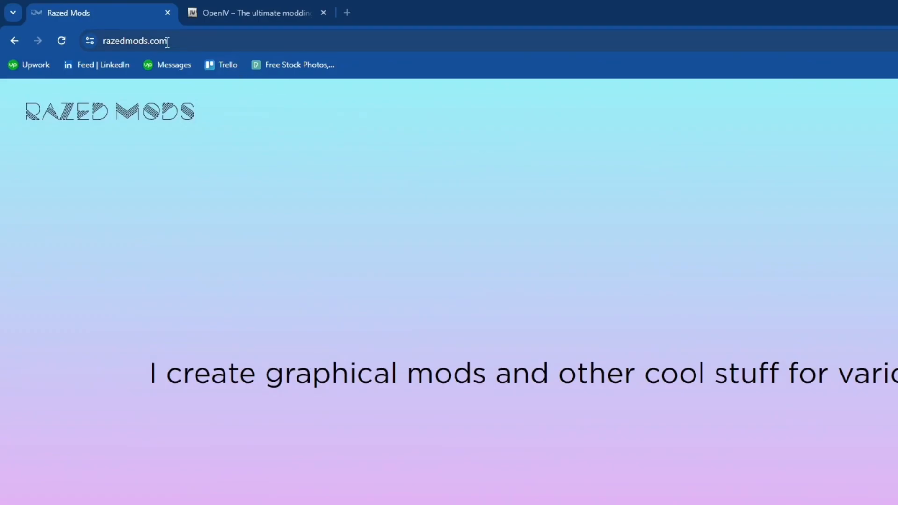
- Download the NaturalVision Evolved - Single Player Beta Package.zip from the Grand Theft Auto V mods on razedmods.com
left_click(117, 31)
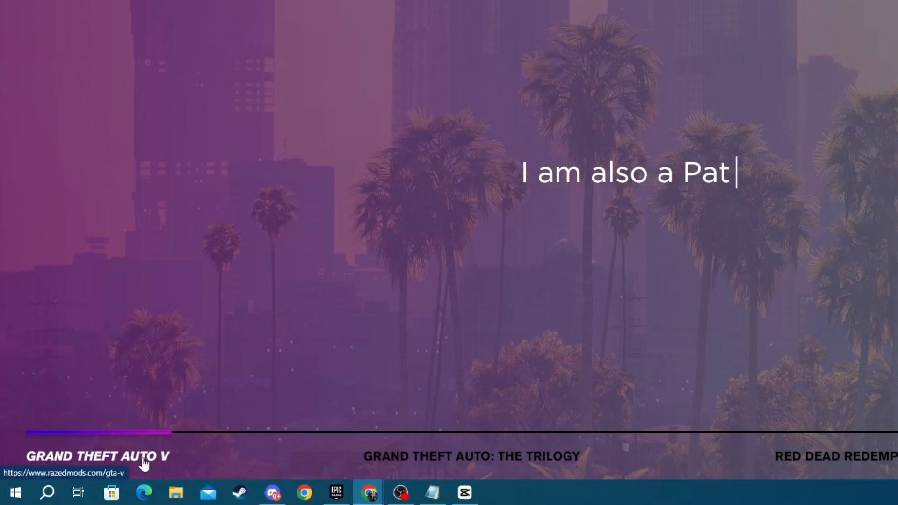
scroll(142, 459, "down", 5)
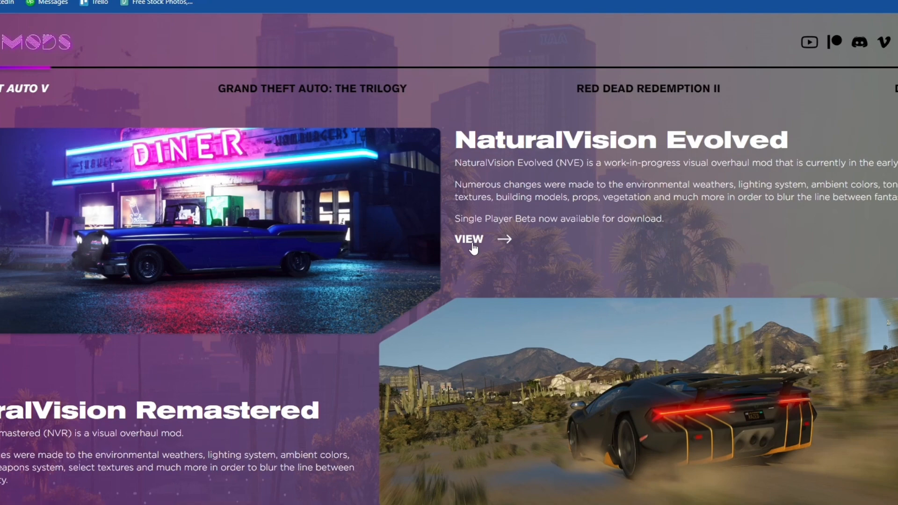
left_click(471, 243)
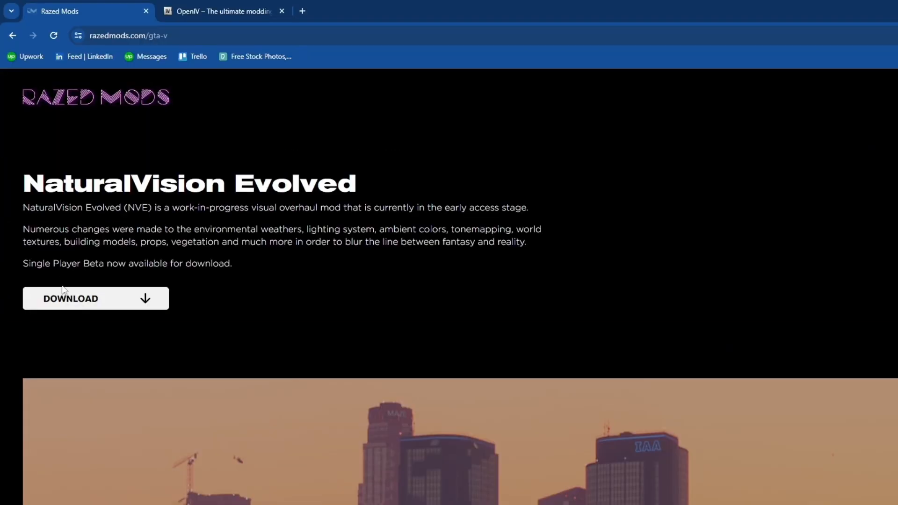
left_click(64, 294)
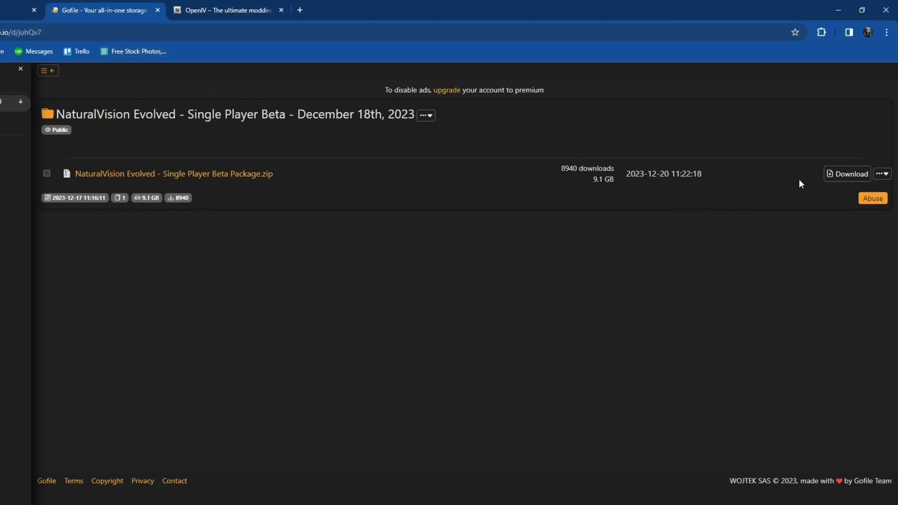
left_click(839, 179)
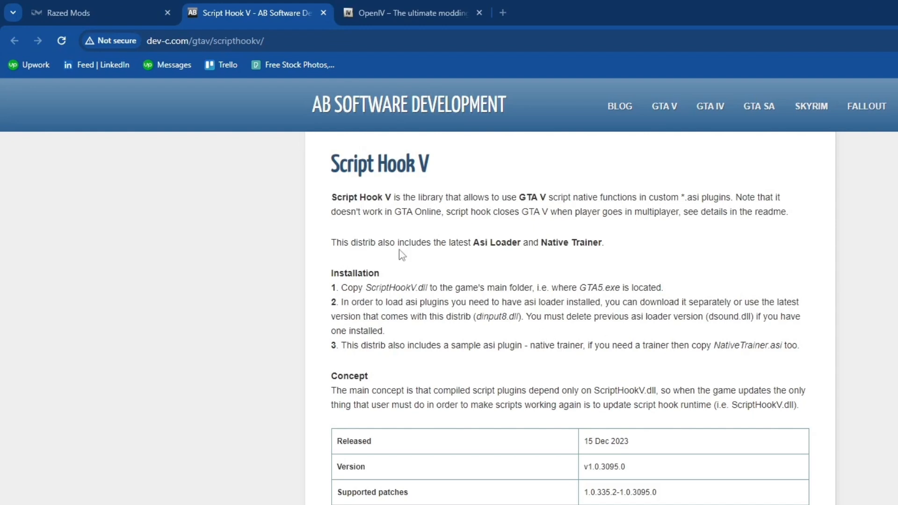
- Download Script Hook V from dev-c.com/gtav/scripthookv and keep the blocked zip file
left_click_drag(281, 40, 146, 55)
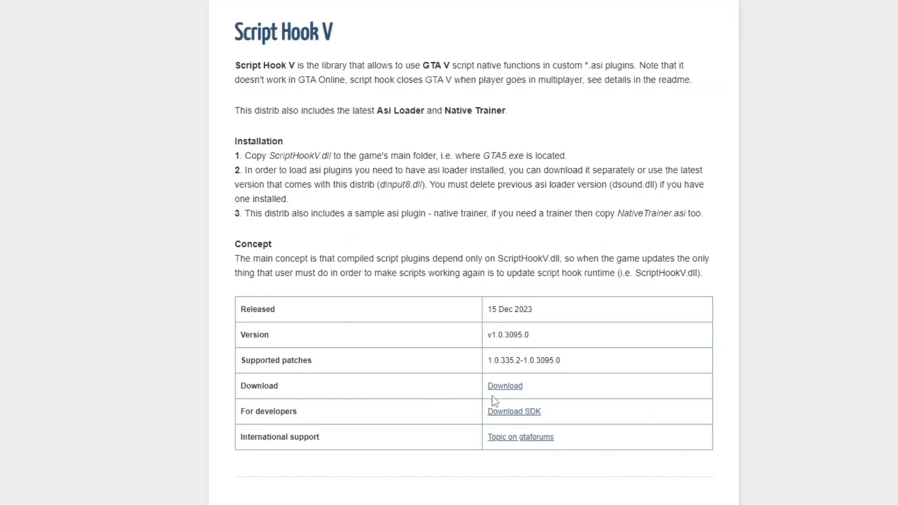
left_click(505, 386)
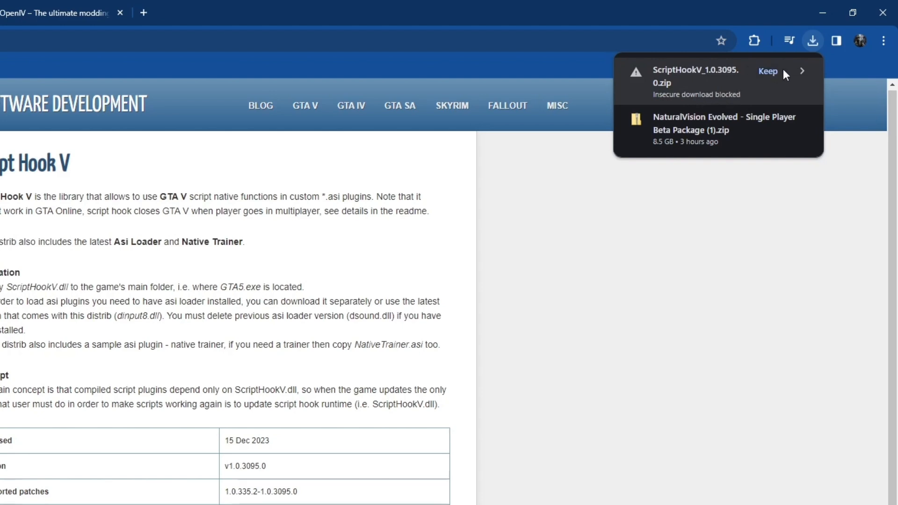
left_click(768, 71)
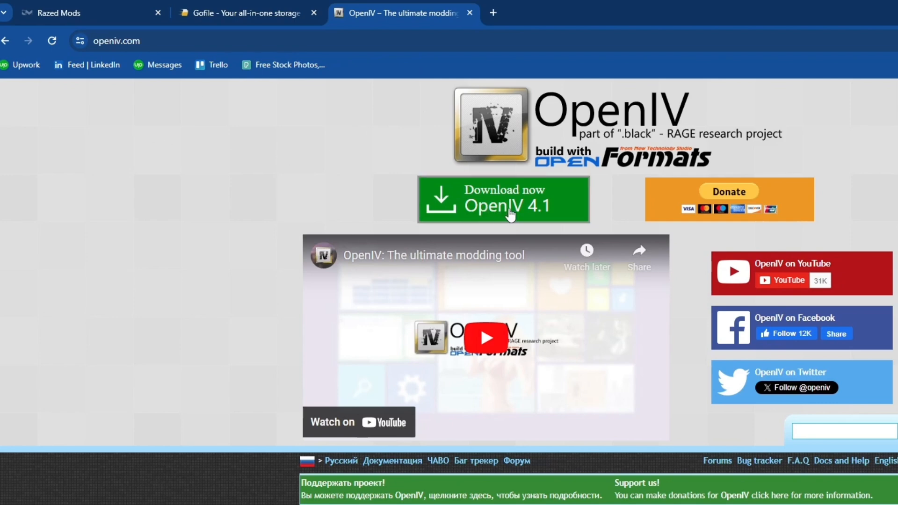
- Download OpenIV 4.1 from openiv.com and launch its ovisetup installer from the Downloads folder
left_click(477, 210)
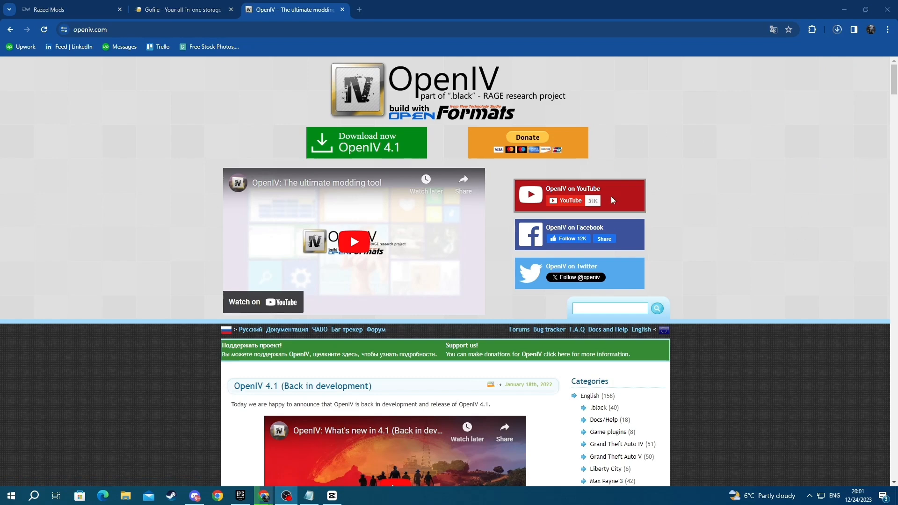
left_click(844, 9)
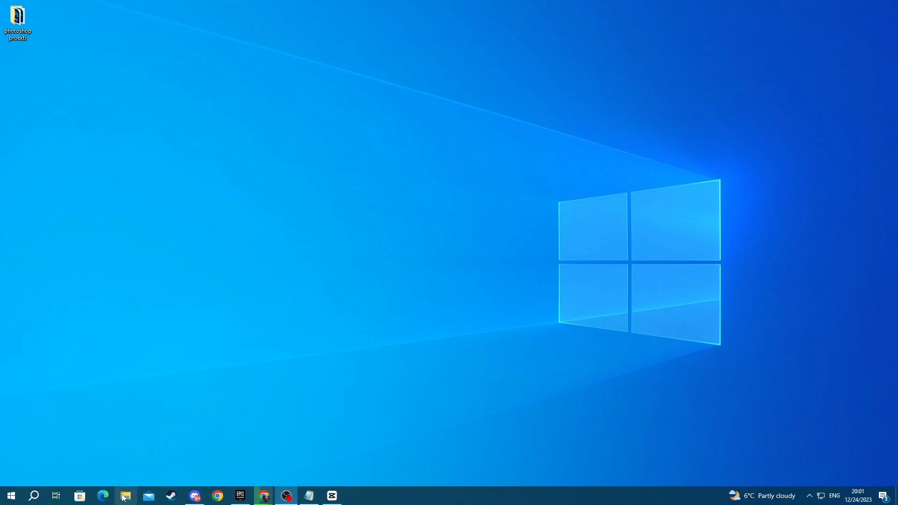
left_click(124, 497)
left_click(259, 372)
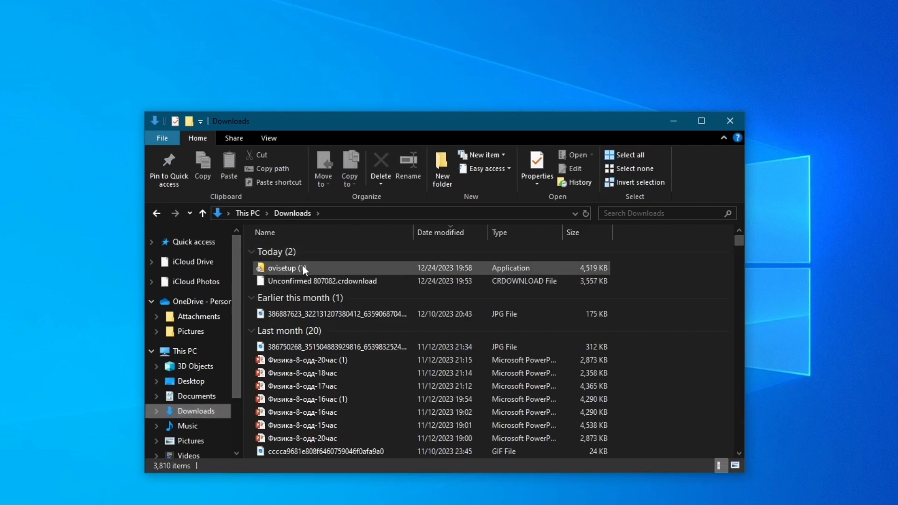
double_click(285, 268)
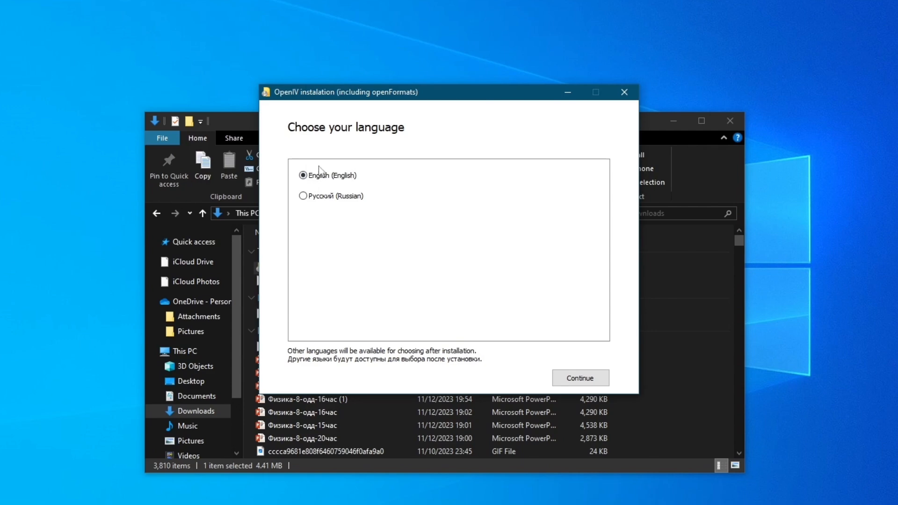
- Install OpenIV on this computer in English with a desktop icon, accepting the license terms, and close the installer
left_click(579, 379)
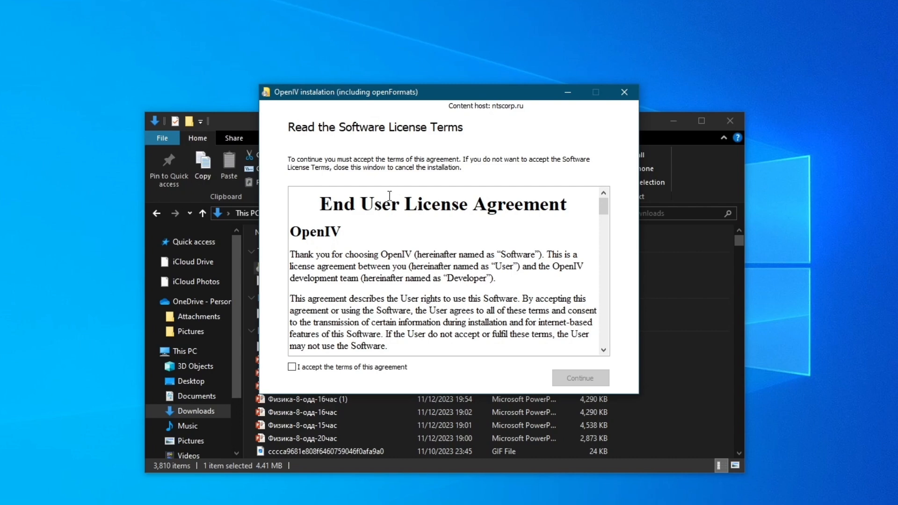
left_click(296, 370)
left_click(573, 380)
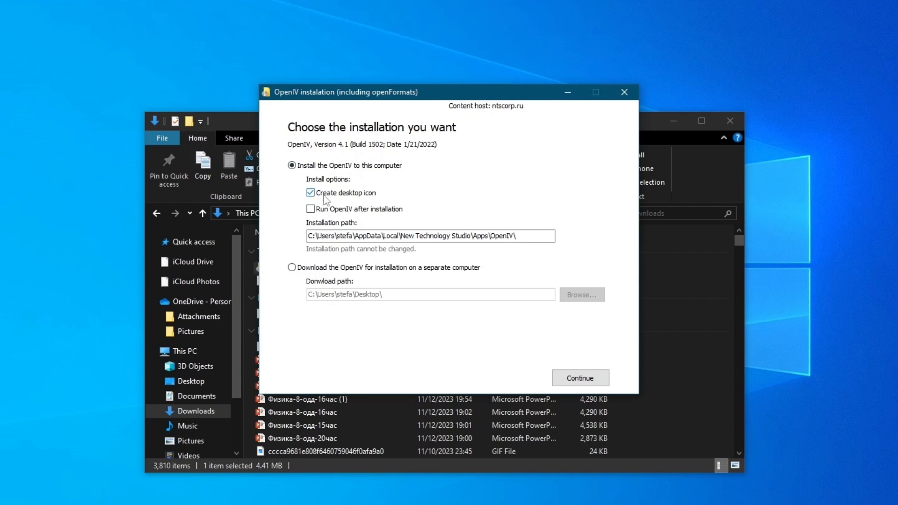
left_click(580, 379)
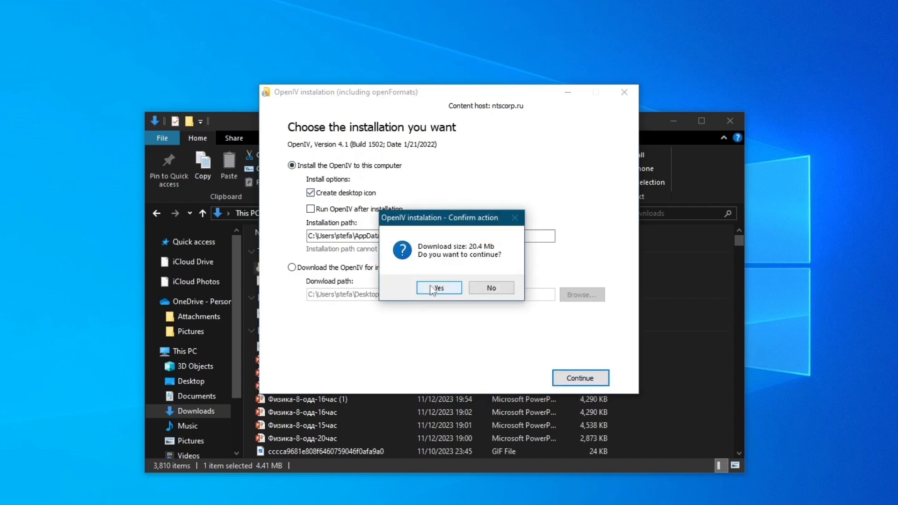
left_click(433, 289)
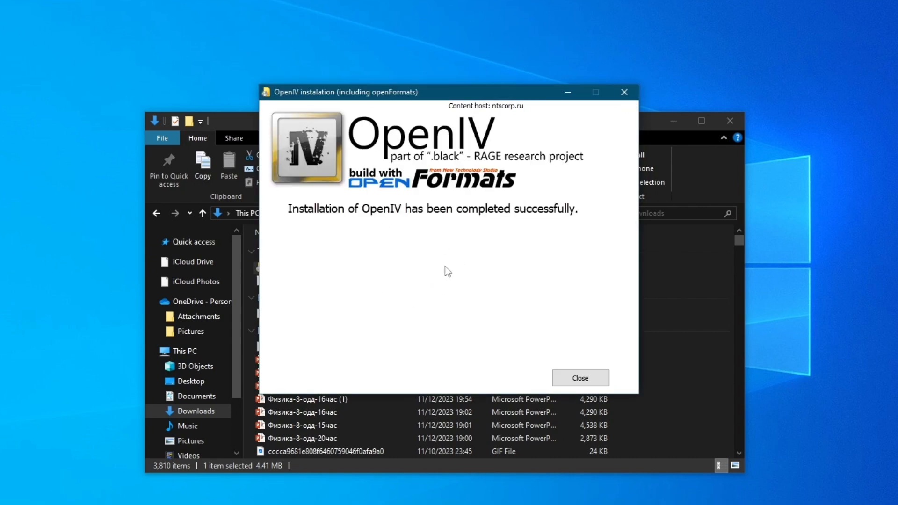
left_click(583, 380)
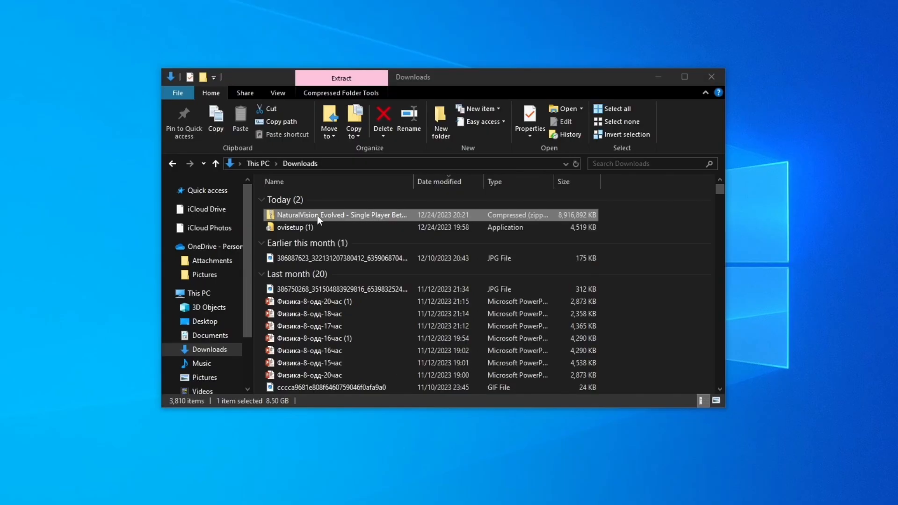
- Extract the NaturalVision Evolved zip to its default folder in Downloads and open the extracted folder
double_click(322, 215)
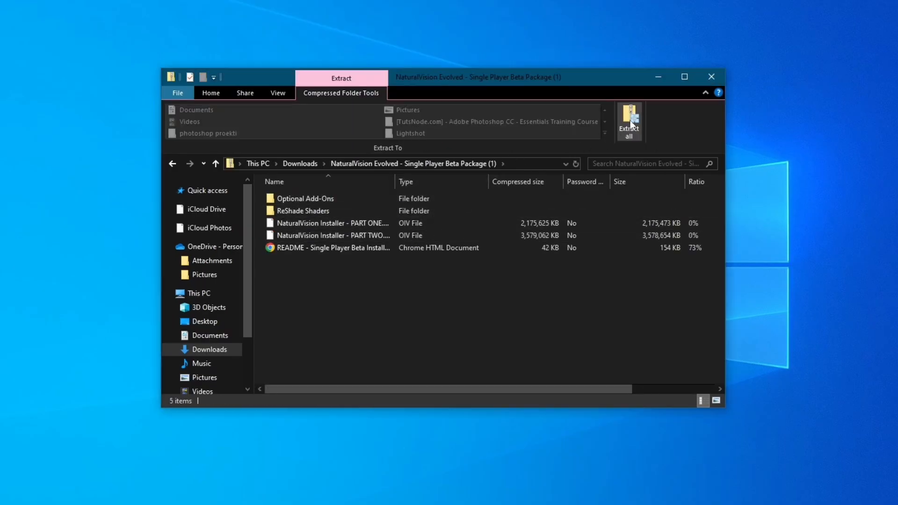
left_click(633, 136)
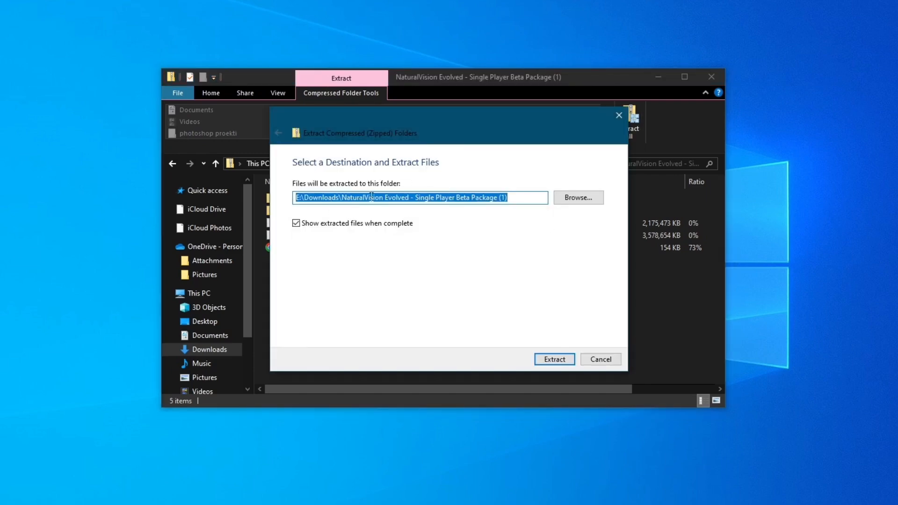
left_click(546, 360)
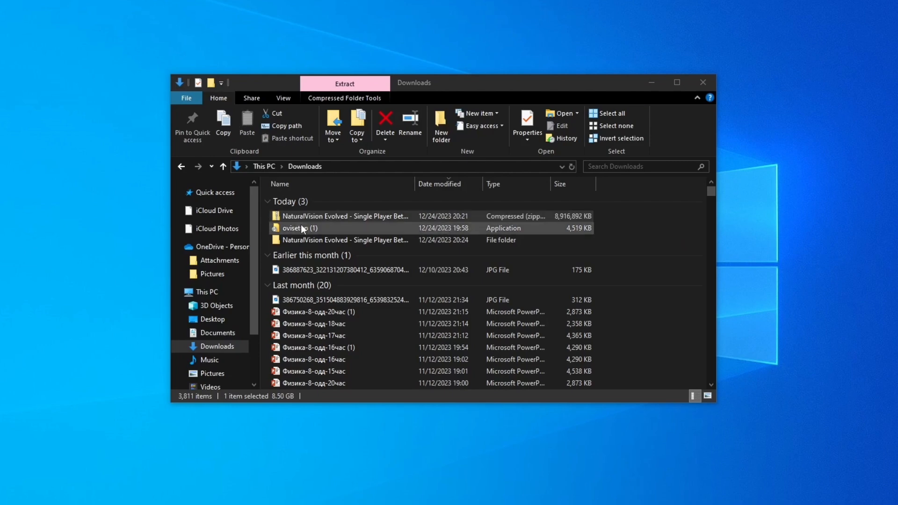
double_click(281, 241)
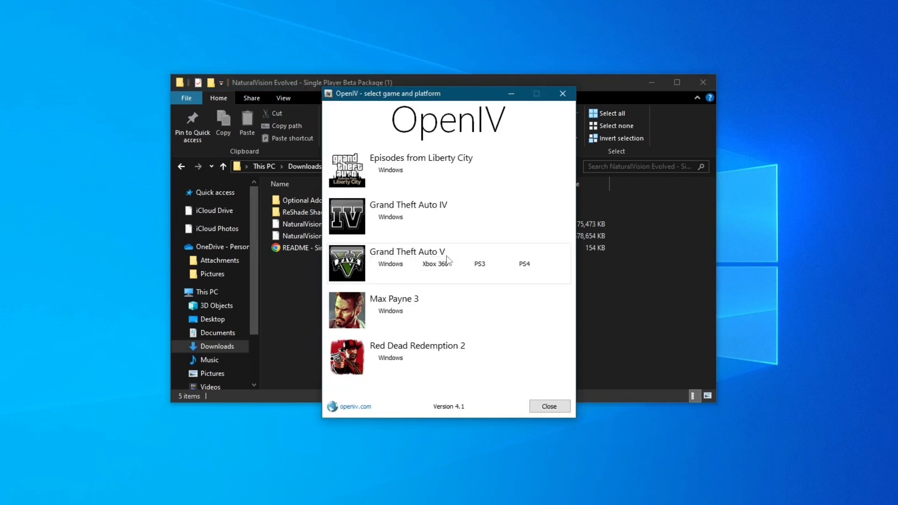
- Select Grand Theft Auto V for Windows in OpenIV and set the game location to E:\Epic Games\GTAV
left_click(388, 265)
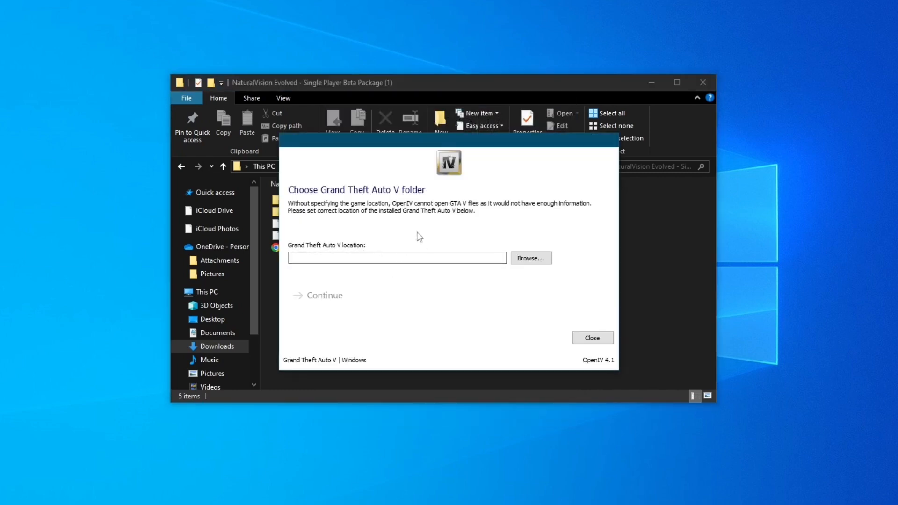
left_click(525, 258)
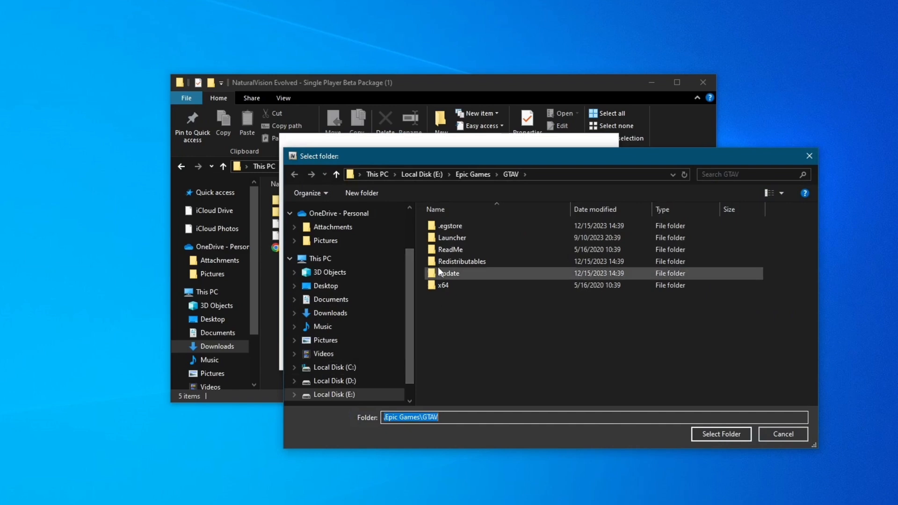
left_click(719, 436)
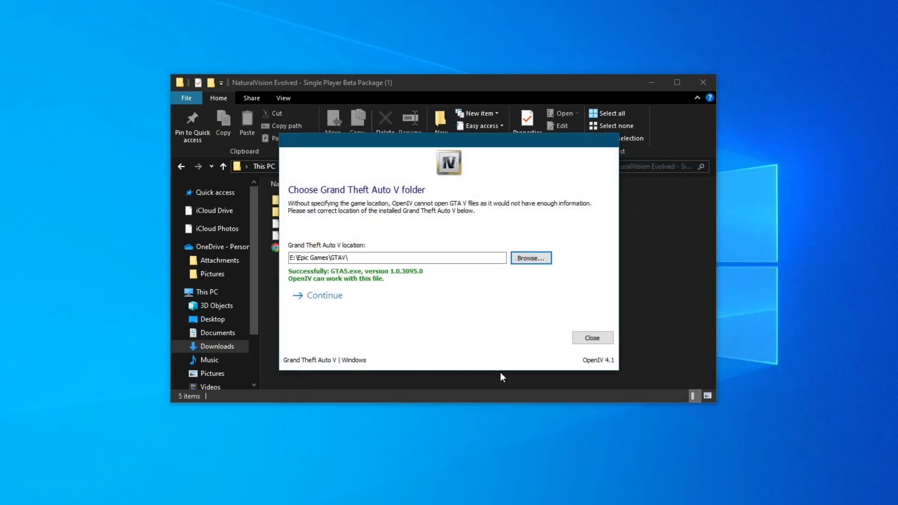
left_click(324, 303)
left_click(323, 301)
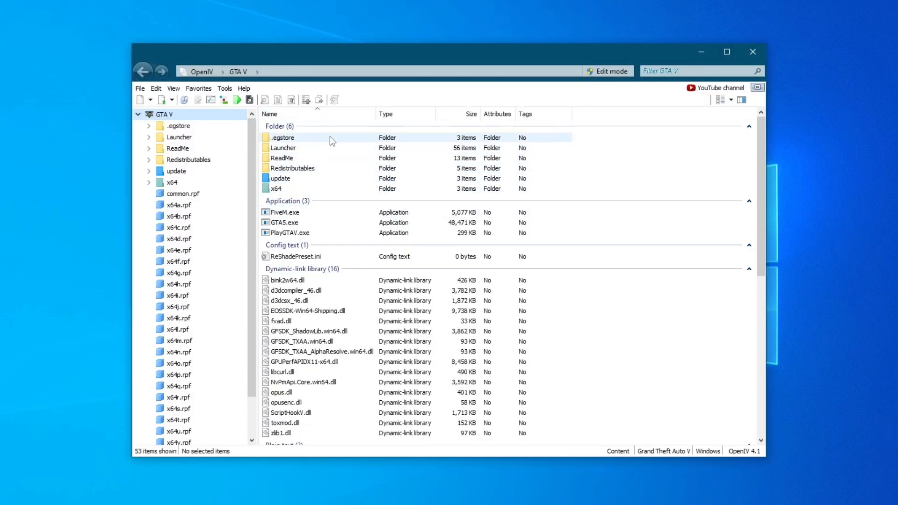
- Enable edit mode in OpenIV and install ASI Loader, OpenIV.ASI and openCamera for GTA V
left_click(617, 71)
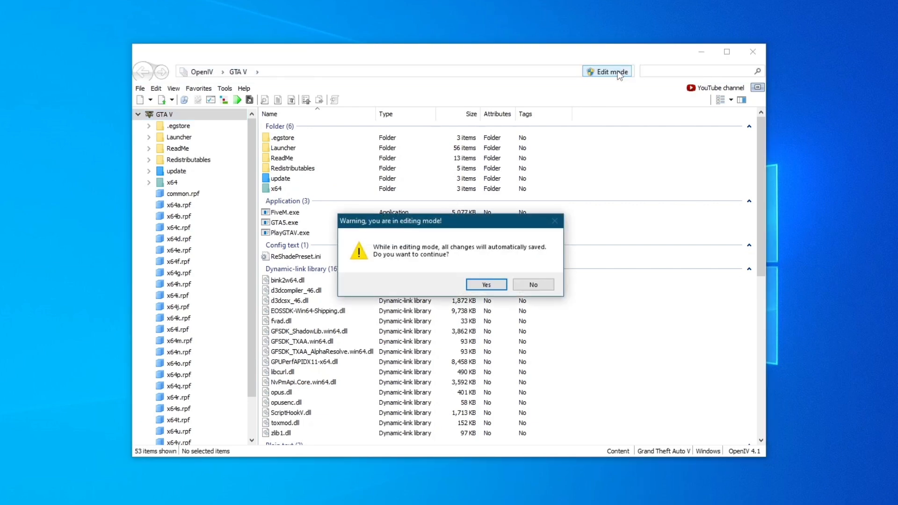
left_click(486, 286)
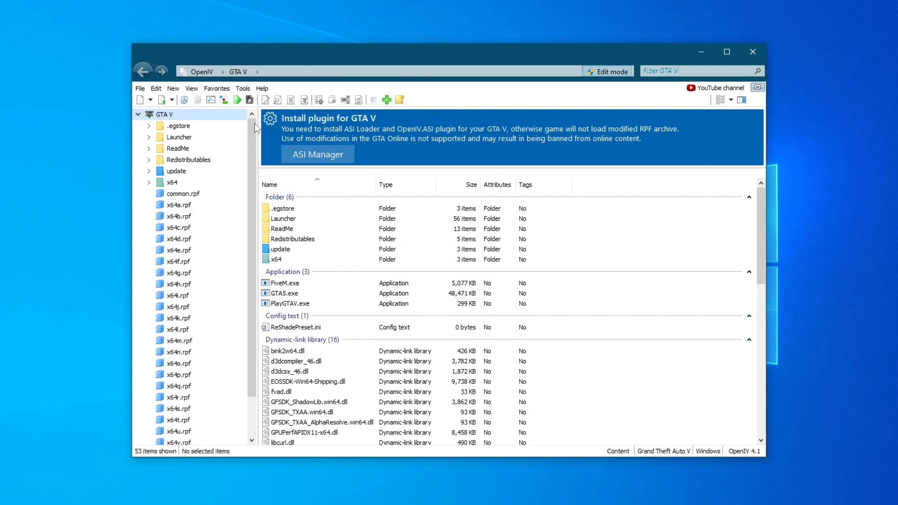
left_click(243, 88)
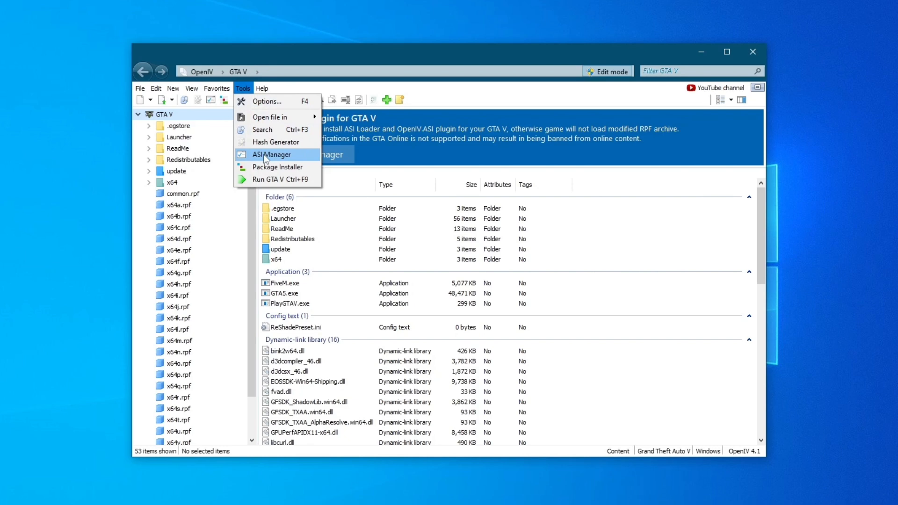
left_click(265, 157)
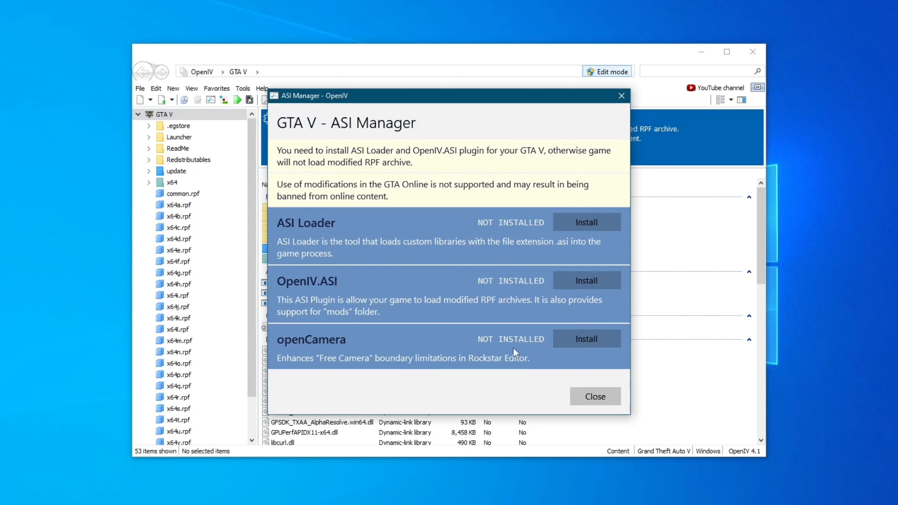
left_click(574, 336)
left_click(580, 280)
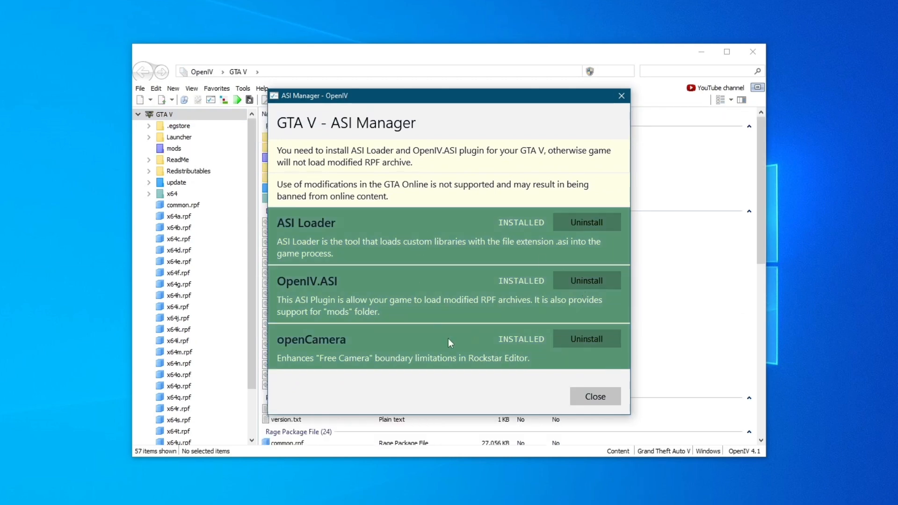
left_click(591, 397)
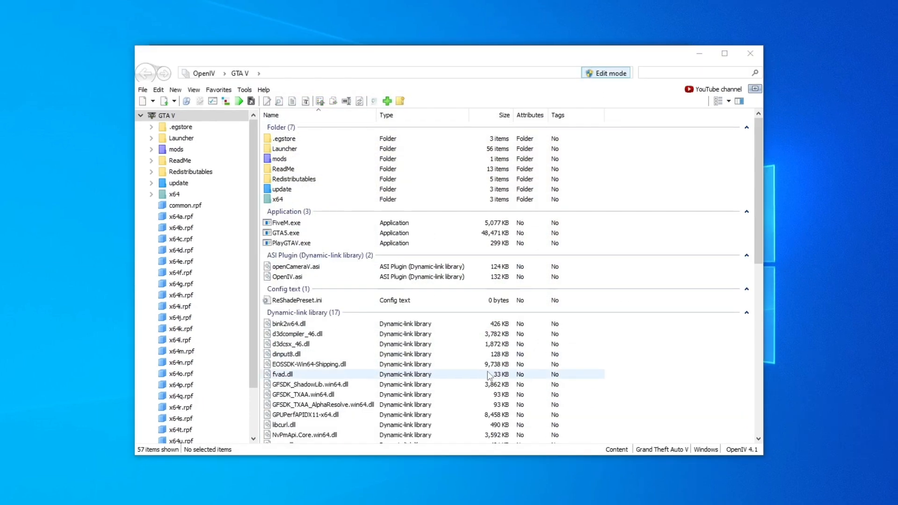
- Install NaturalVision Installer - PART ONE.oiv into the "mods" folder through OpenIV and close the package installer
left_click(224, 504)
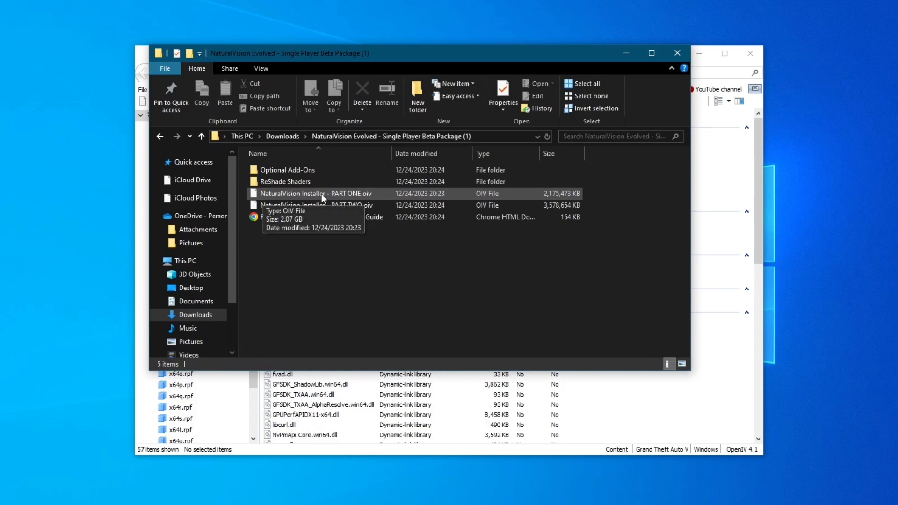
left_click_drag(361, 192, 714, 238)
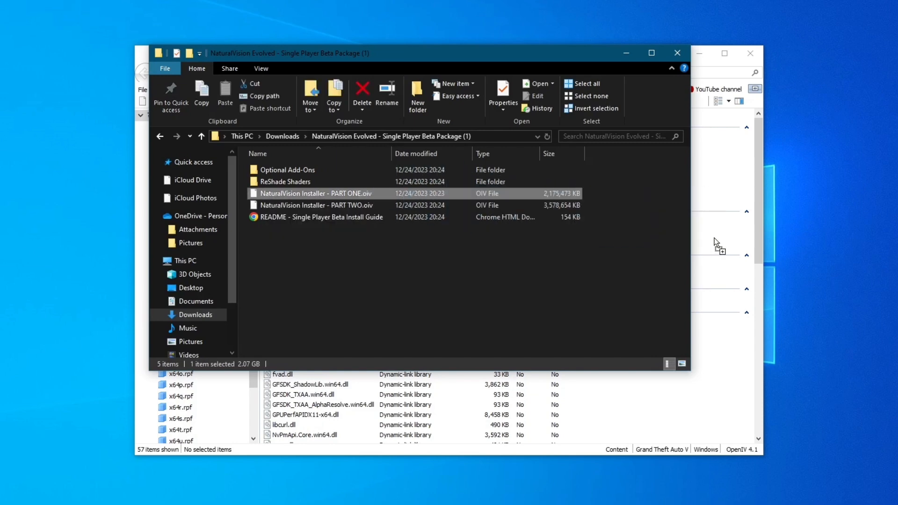
left_click(622, 53)
left_click(620, 209)
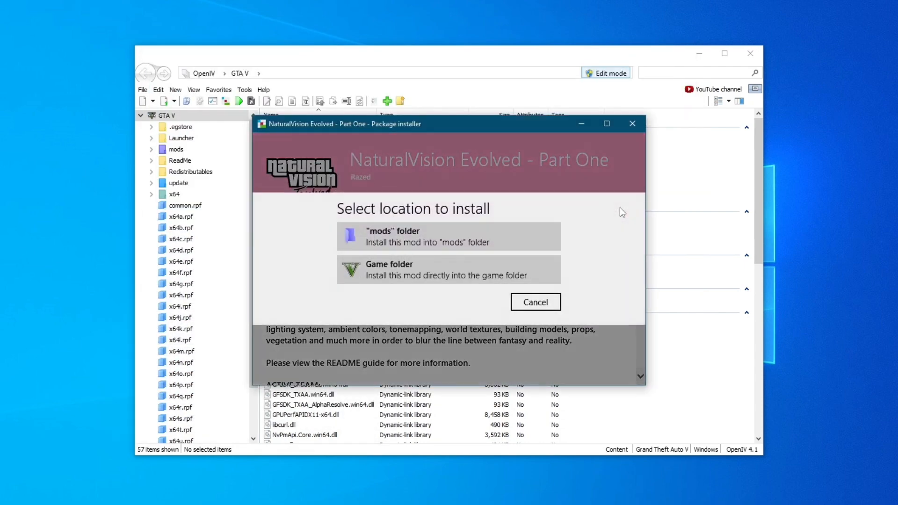
left_click(420, 232)
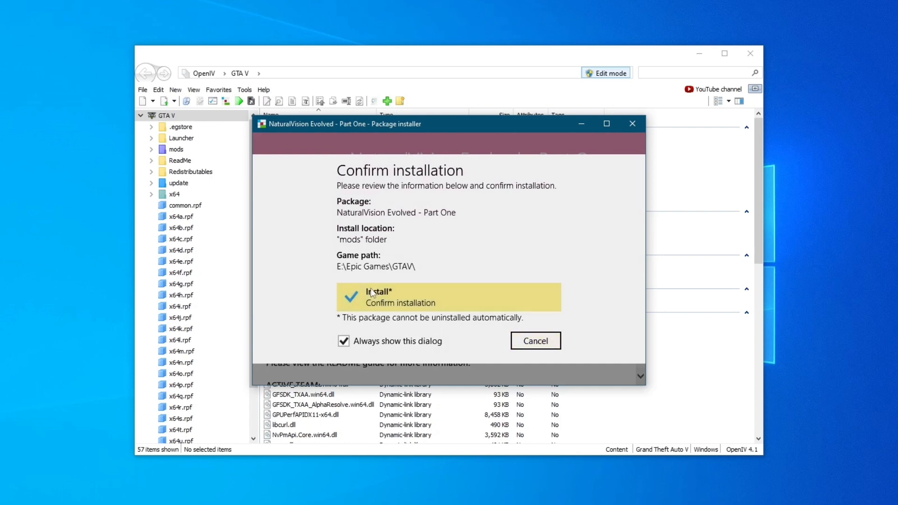
left_click(370, 297)
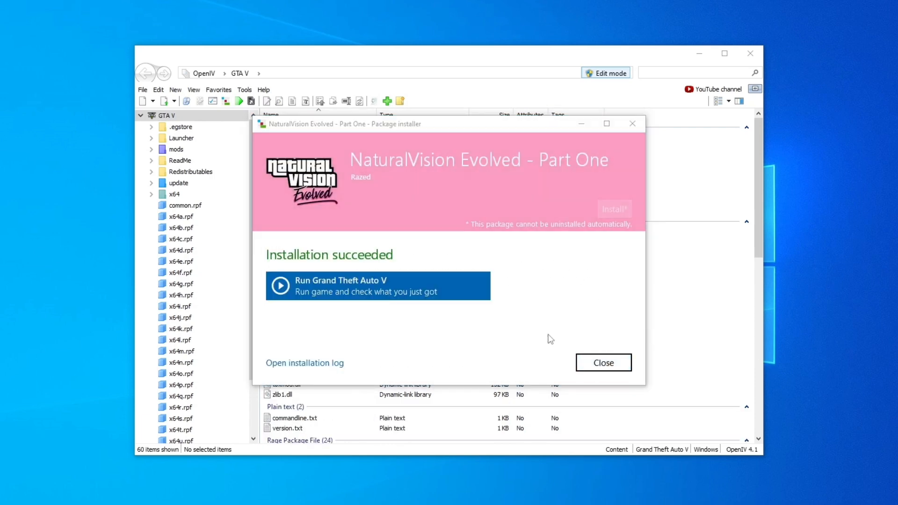
left_click(595, 361)
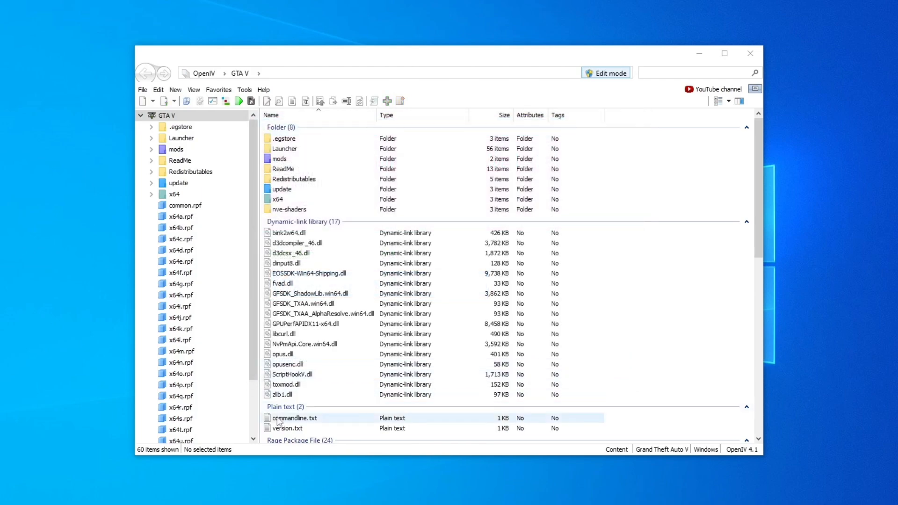
- Copy the contents of the package's ReShade Shaders folder into the GTA V game folder in OpenIV
key("alt+Tab")
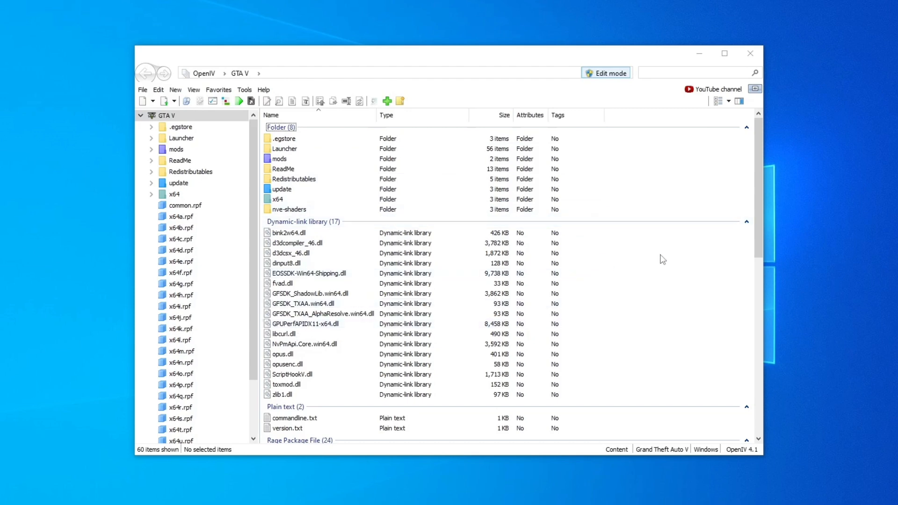
left_click(663, 259)
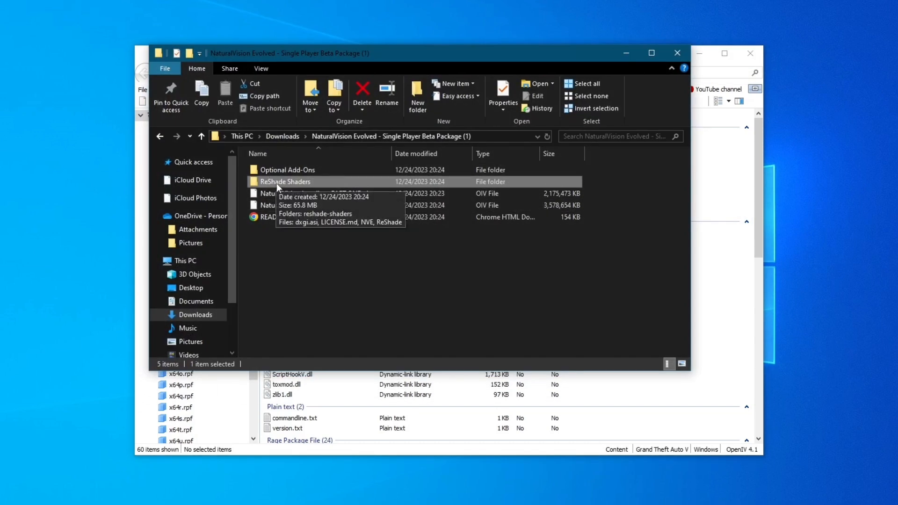
double_click(305, 181)
left_click_drag(278, 271, 711, 266)
left_click(626, 52)
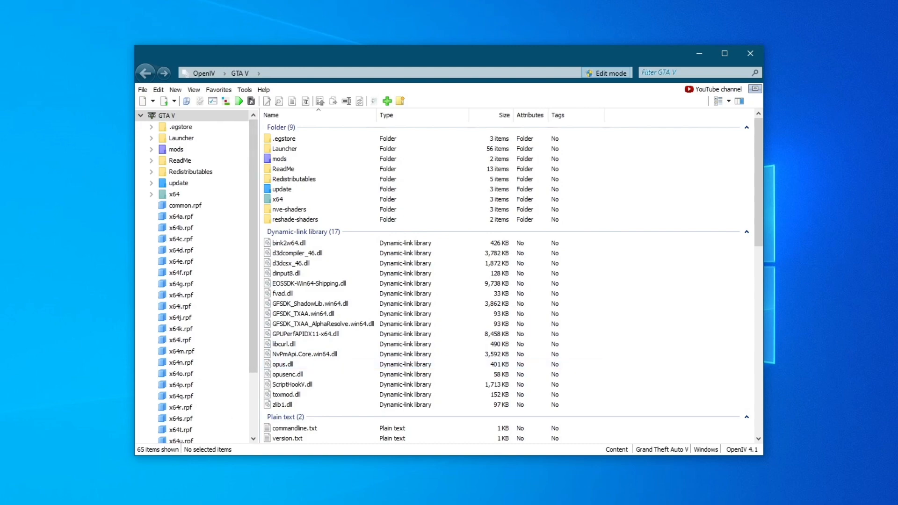
- Return to the extracted NaturalVision Evolved package folder and open its Optional Add-Ons folder
key("alt+Tab")
left_click(272, 267)
left_click(339, 133)
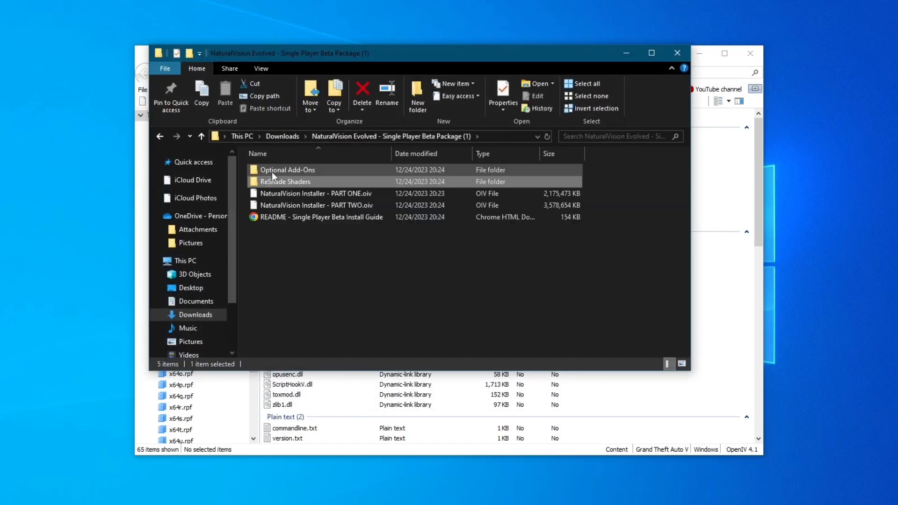
double_click(271, 172)
- Install the Christmas Content Pack add-on from folder 15 into the "mods" folder through OpenIV
scroll(350, 285, "down", 3)
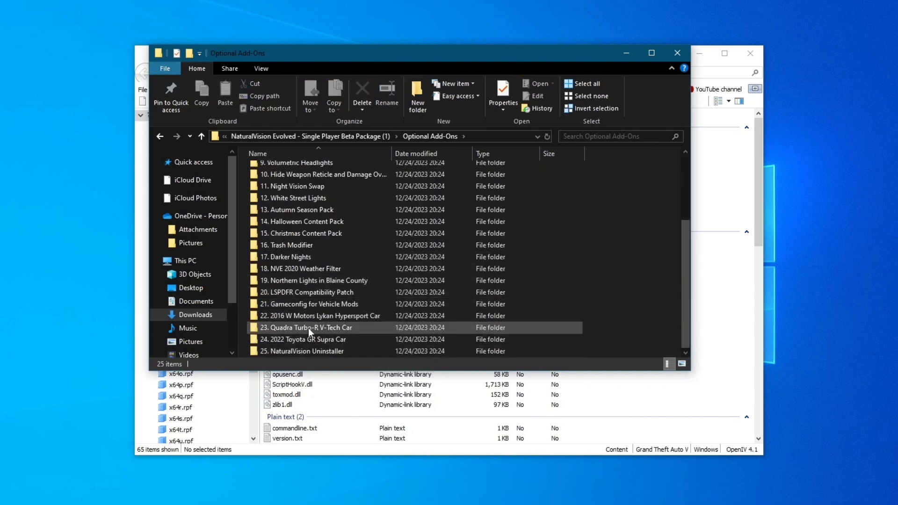
scroll(308, 330, "up", 3)
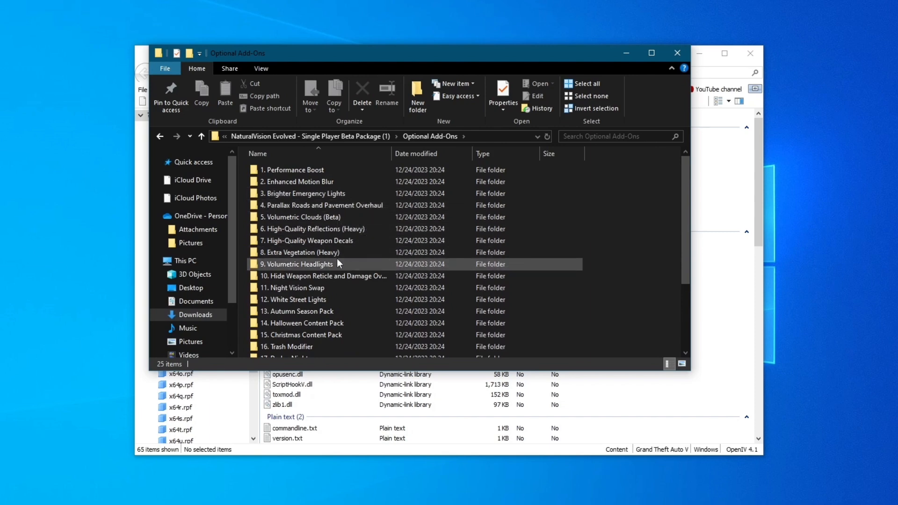
left_click(317, 240)
scroll(317, 271, "down", 2)
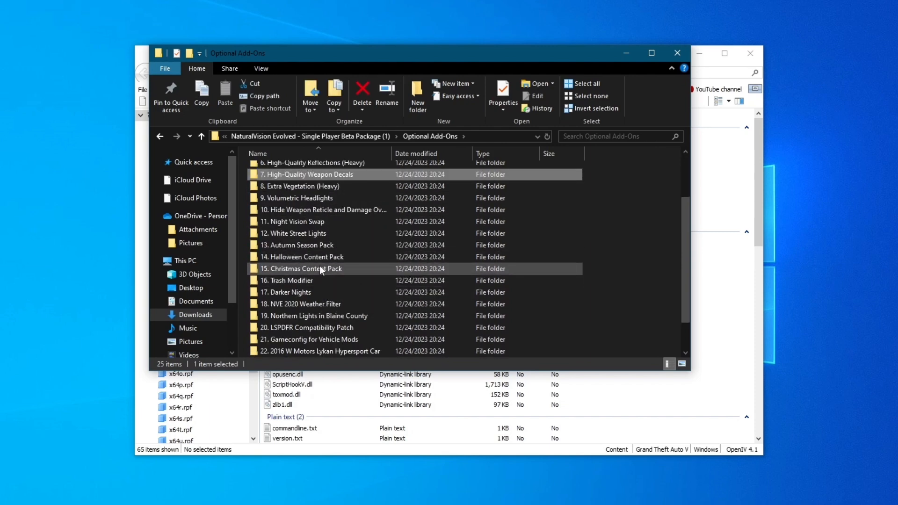
double_click(320, 270)
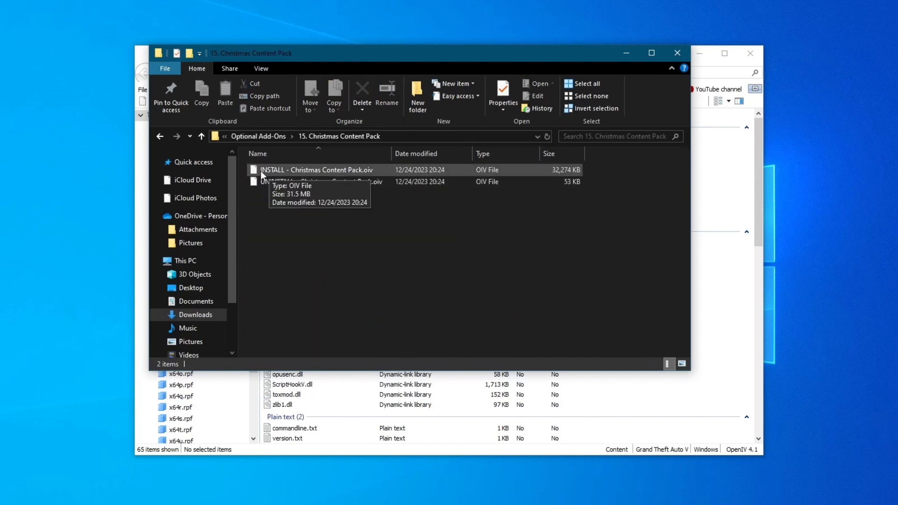
left_click_drag(285, 170, 715, 212)
left_click(622, 51)
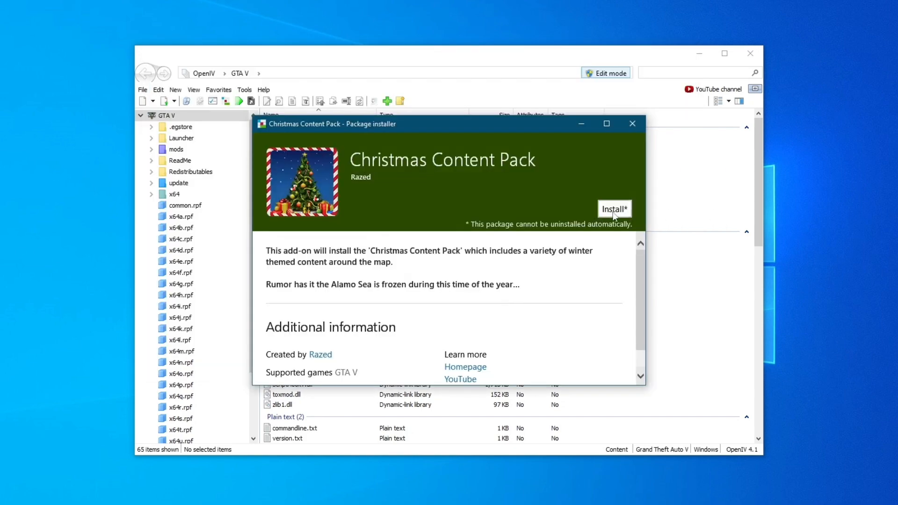
left_click(614, 209)
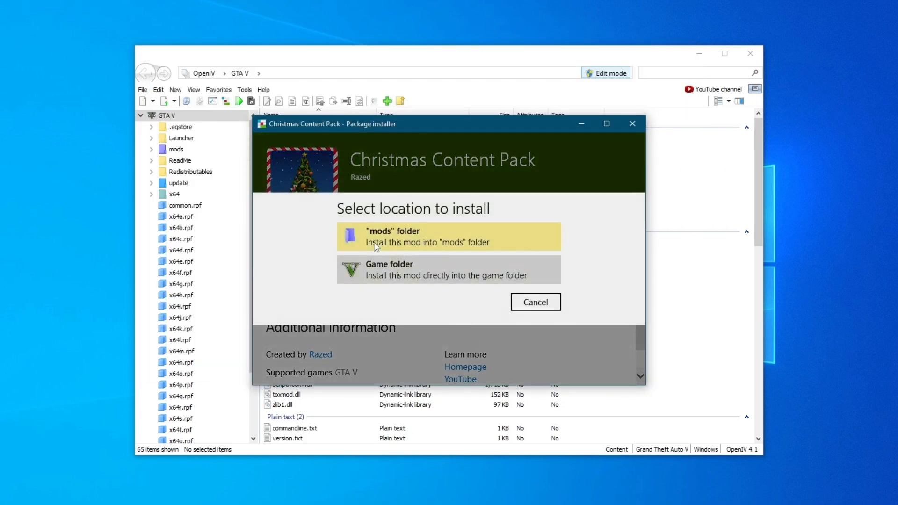
left_click(393, 236)
left_click(391, 295)
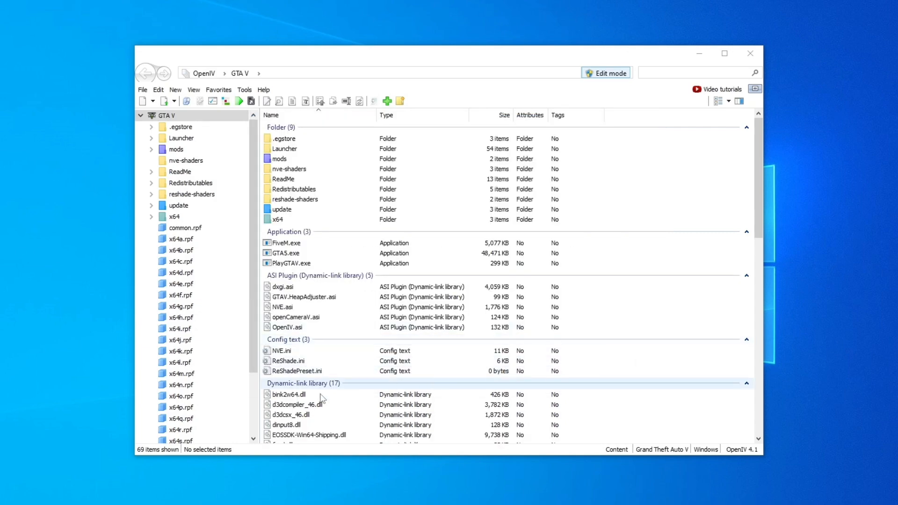
- Extract the ScriptHookV_1.0.3095.0 zip from Downloads to its default folder
left_click(198, 502)
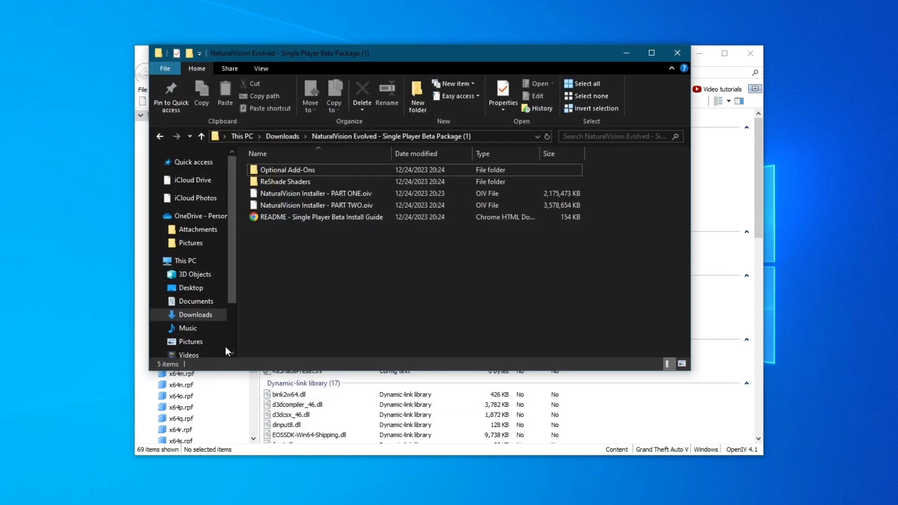
left_click(280, 136)
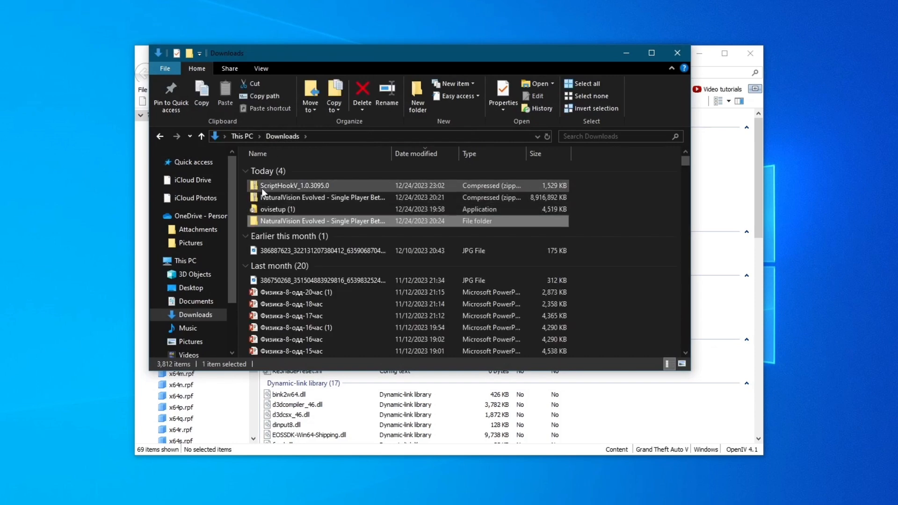
double_click(316, 185)
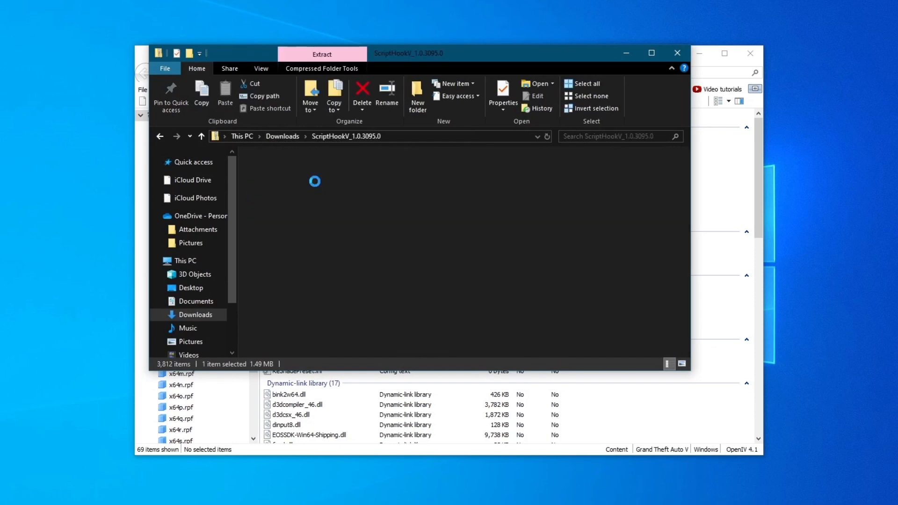
left_click(605, 101)
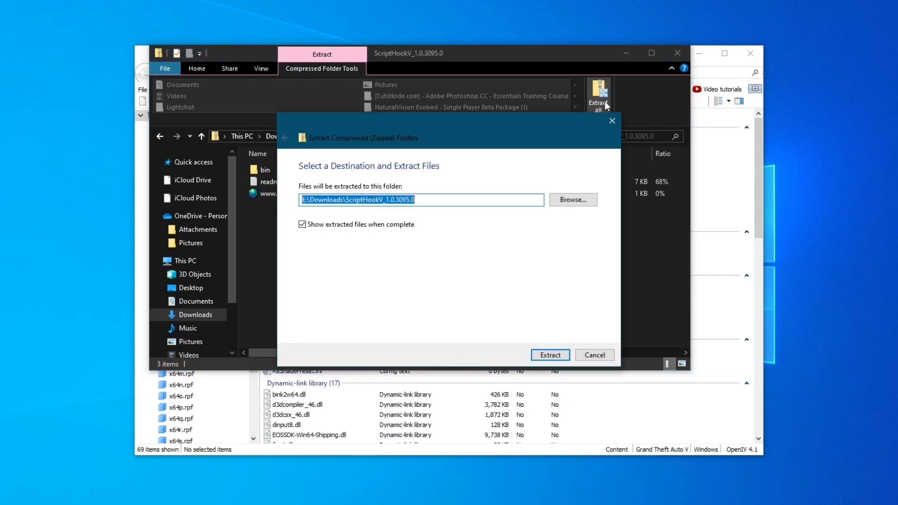
left_click(551, 356)
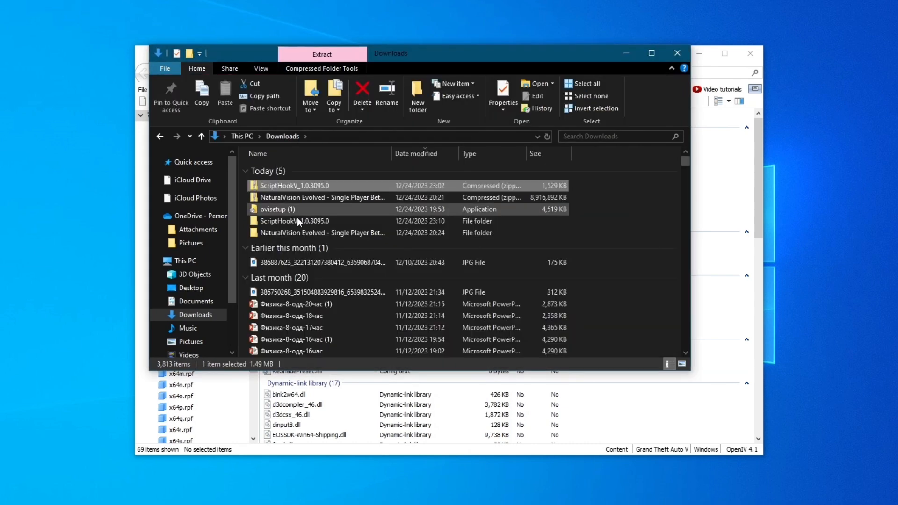
- Copy dinput8.dll, NativeTrainer.asi and ScriptHookV.dll from the extracted ScriptHookV bin folder into the GTA V folder, and close OpenIV and File Explorer
left_click(268, 225)
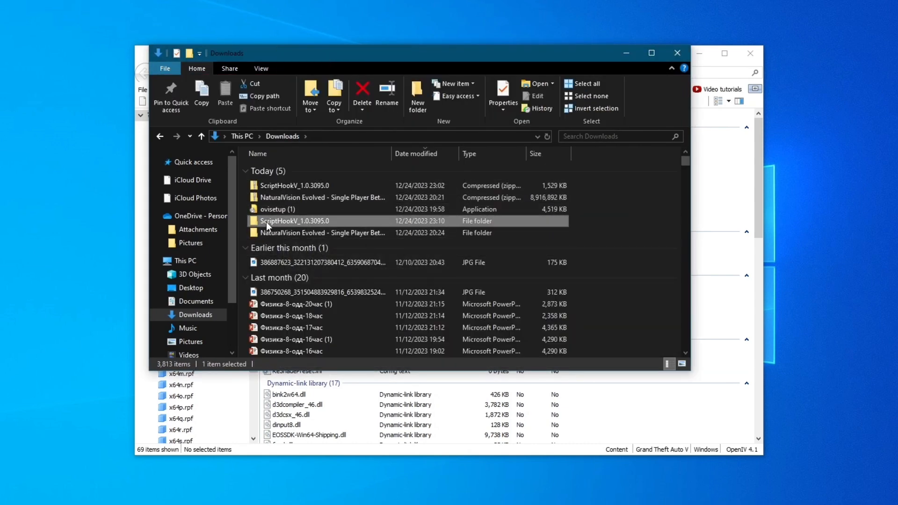
double_click(266, 224)
double_click(268, 170)
left_click_drag(291, 271, 720, 244)
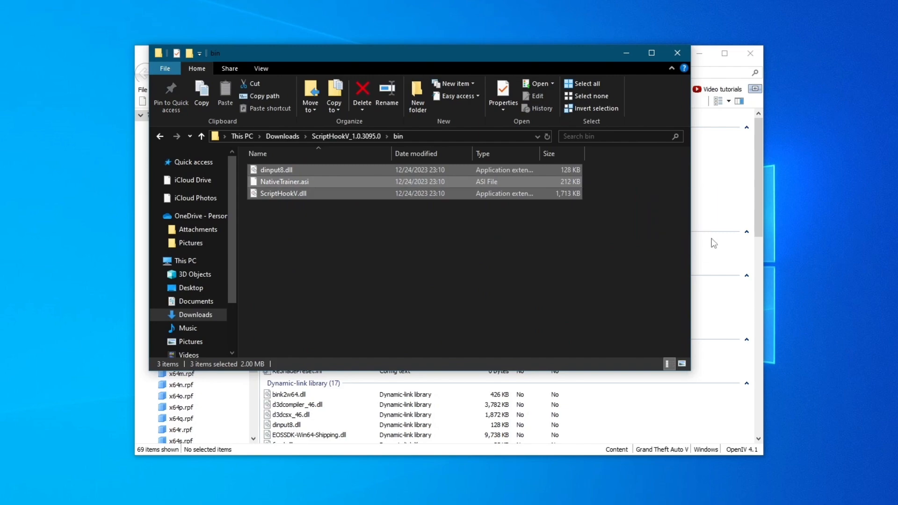
left_click(721, 245)
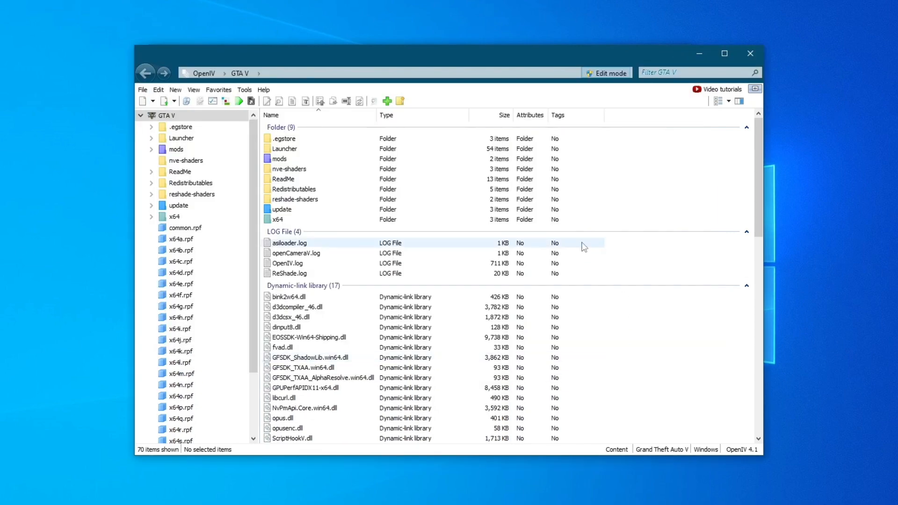
left_click(750, 54)
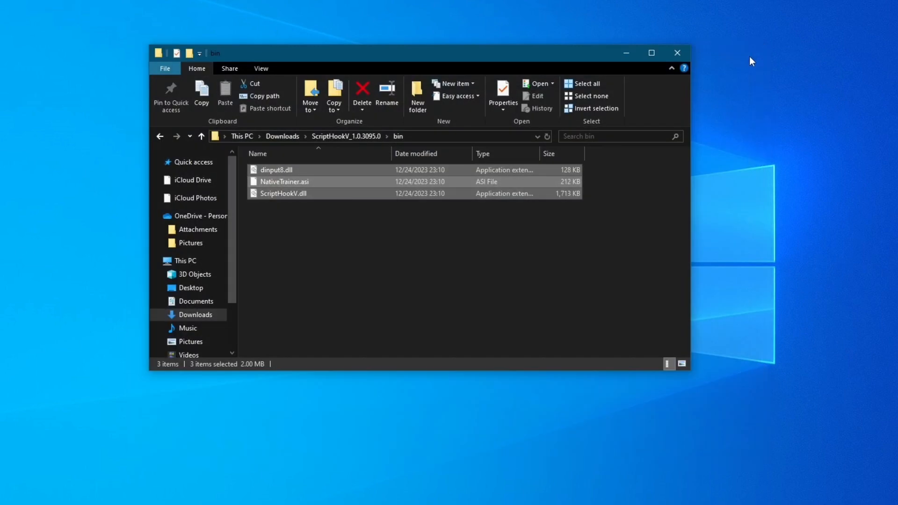
left_click(683, 54)
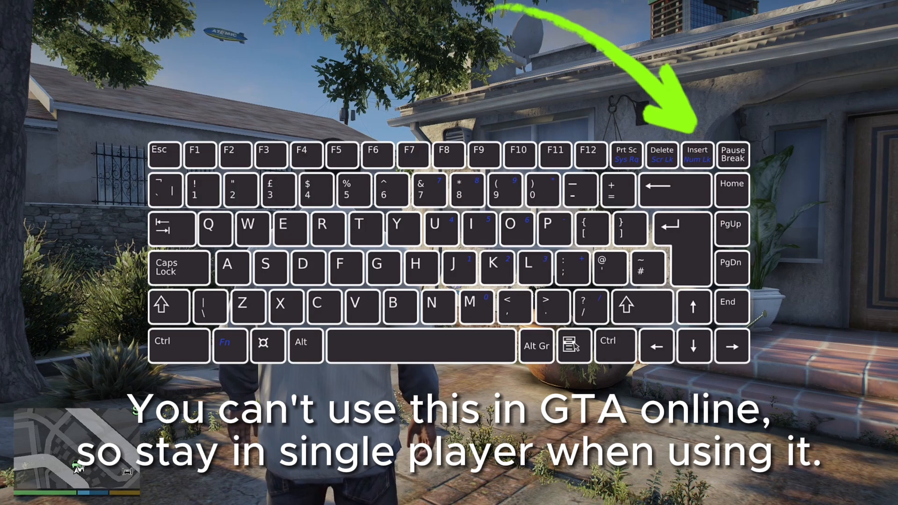
- Open the mod's effects overlay in the game, try the Green Screen effect, and turn off the Vignette effect
key("Insert")
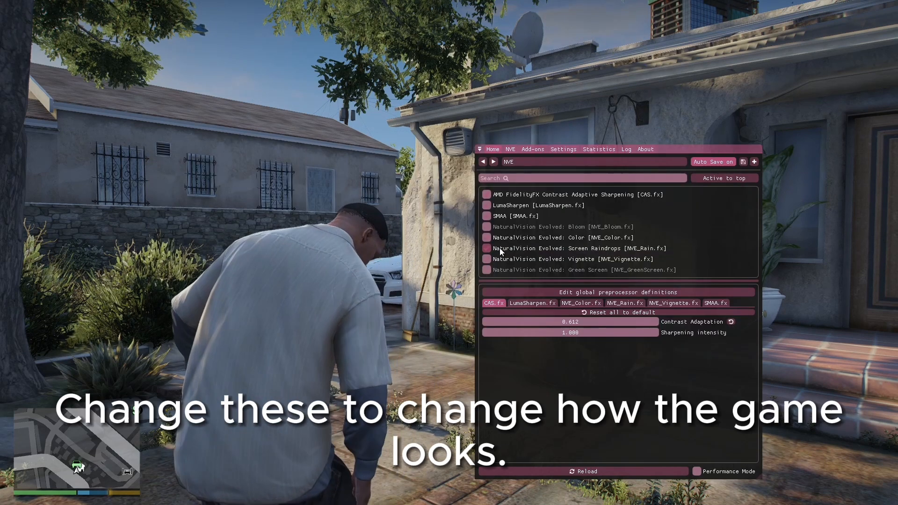
left_click(487, 269)
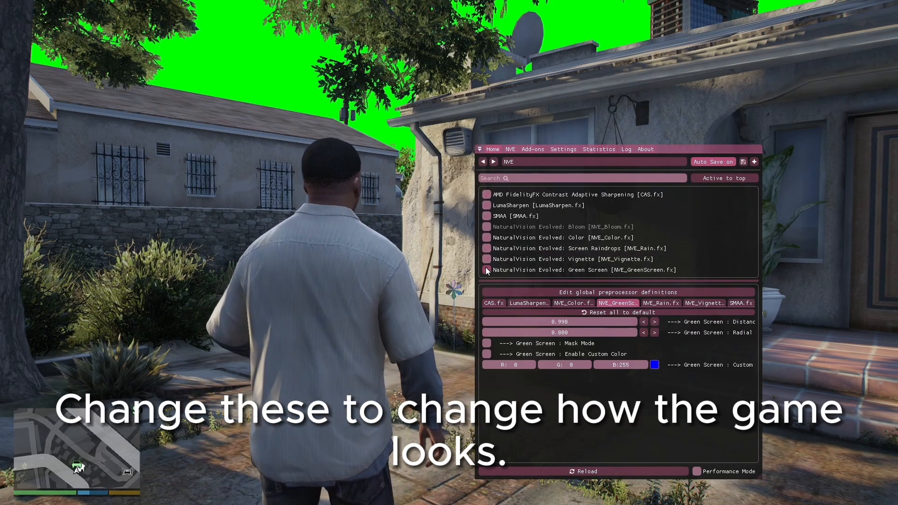
left_click(487, 269)
left_click(486, 259)
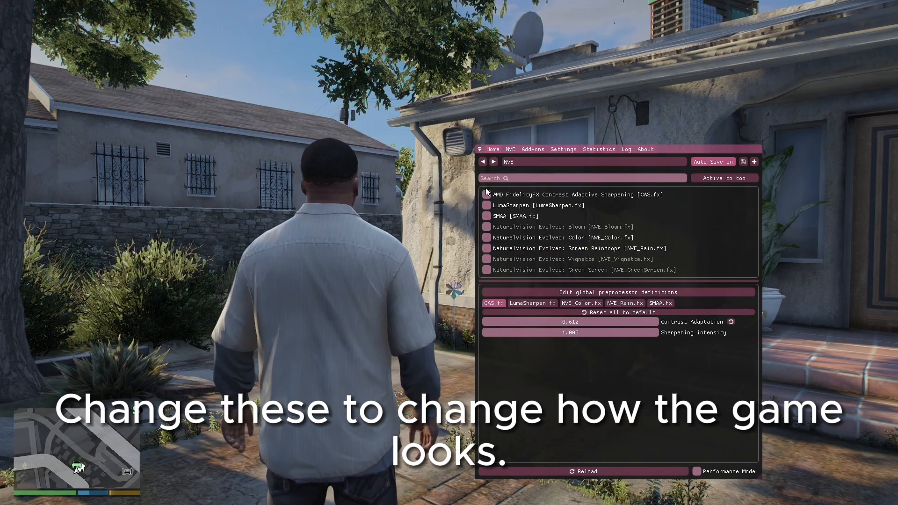
- Set the game weather to BLIZZARD in the overlay's NVE weather settings
left_click(511, 149)
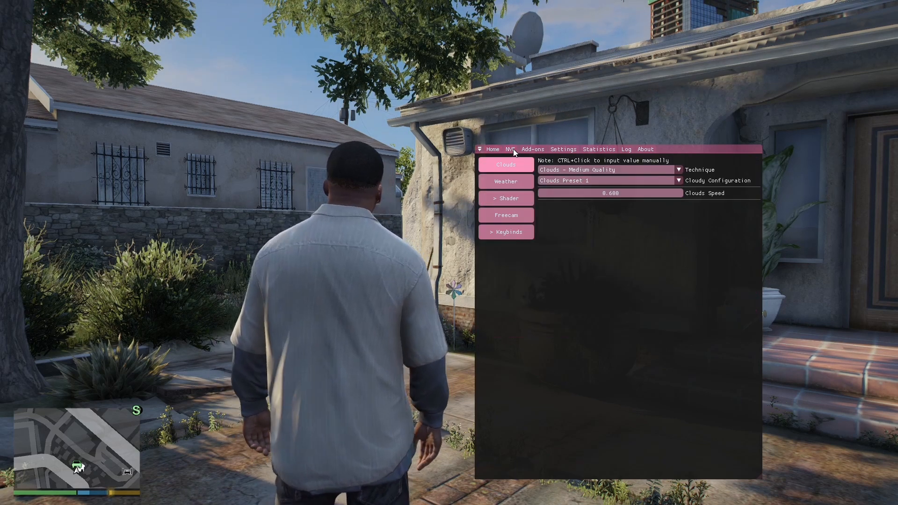
left_click(504, 184)
left_click(549, 204)
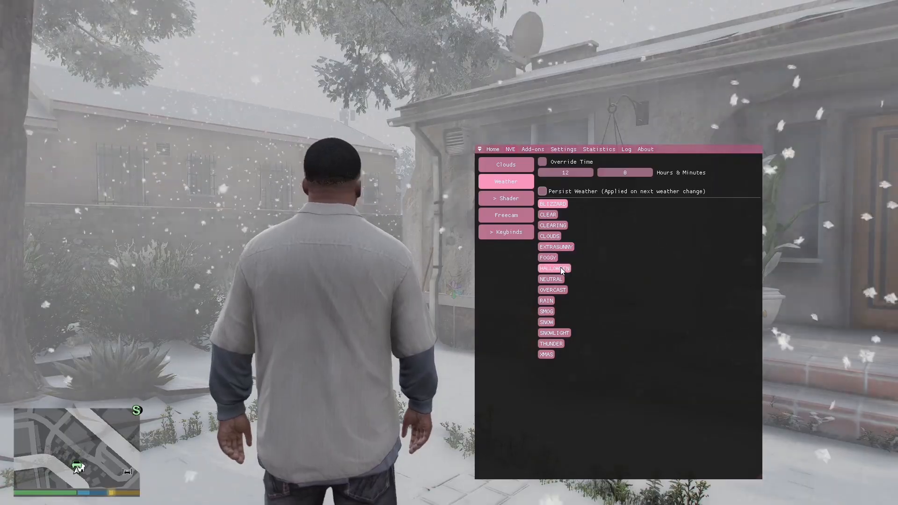
- Look through the NVE shader and freecam keybind settings, and close the overlay to return to the game
left_click(497, 199)
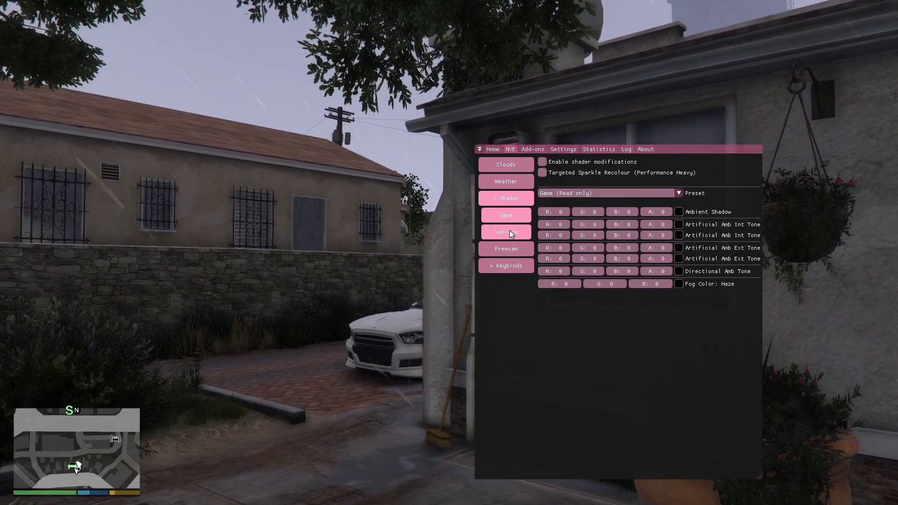
left_click(508, 233)
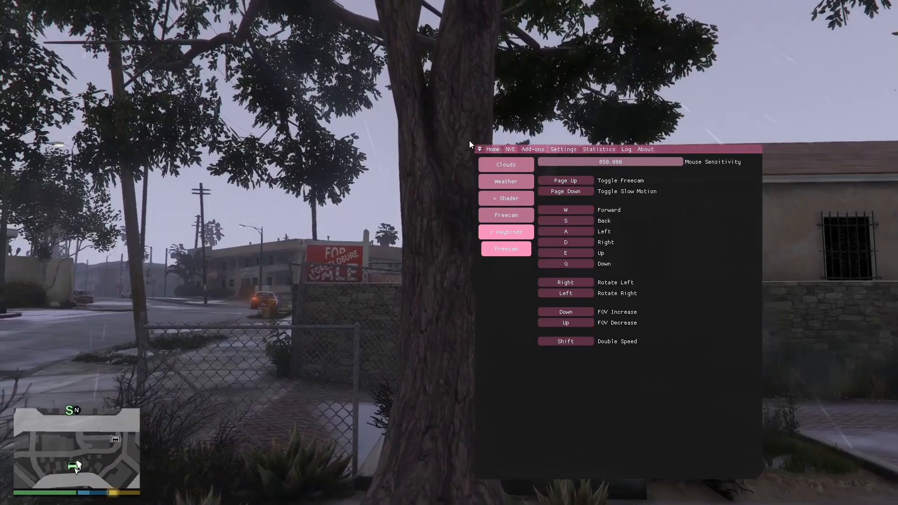
left_click(477, 149)
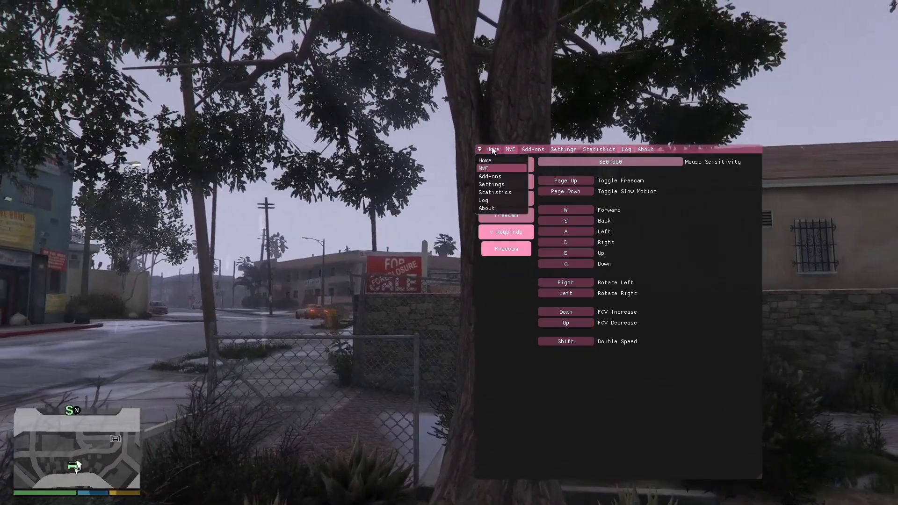
left_click(497, 148)
left_click(499, 148)
key("Home")
key("w")
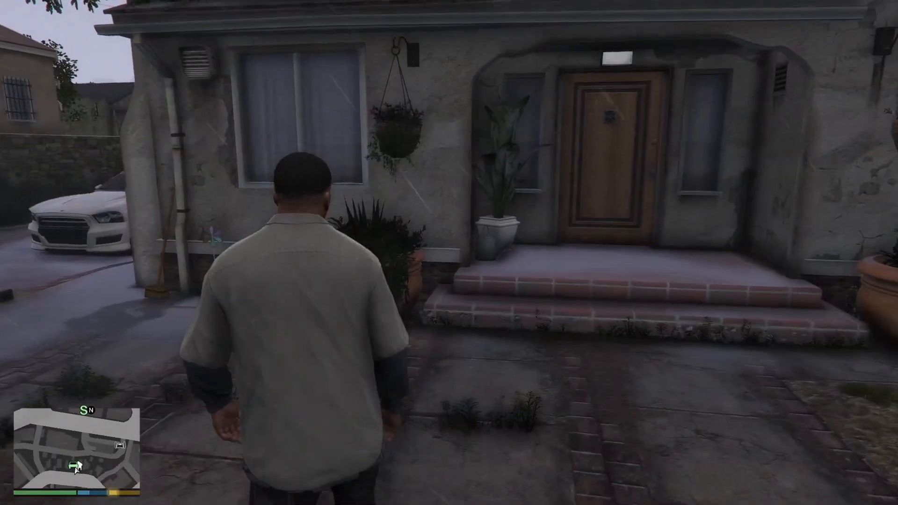